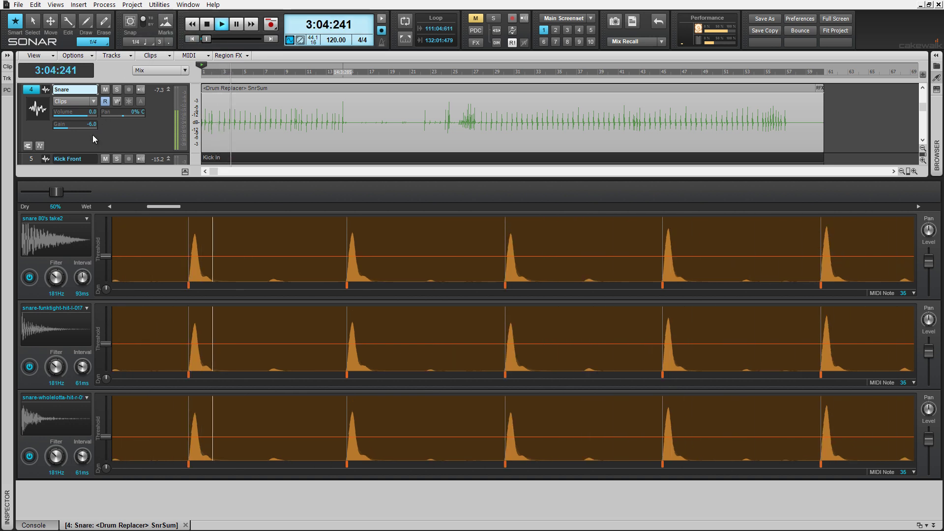
- Sweep the snare's Dry/Wet blend from wet to dry and back, then lower lane 1's Level slightly
click(58, 196)
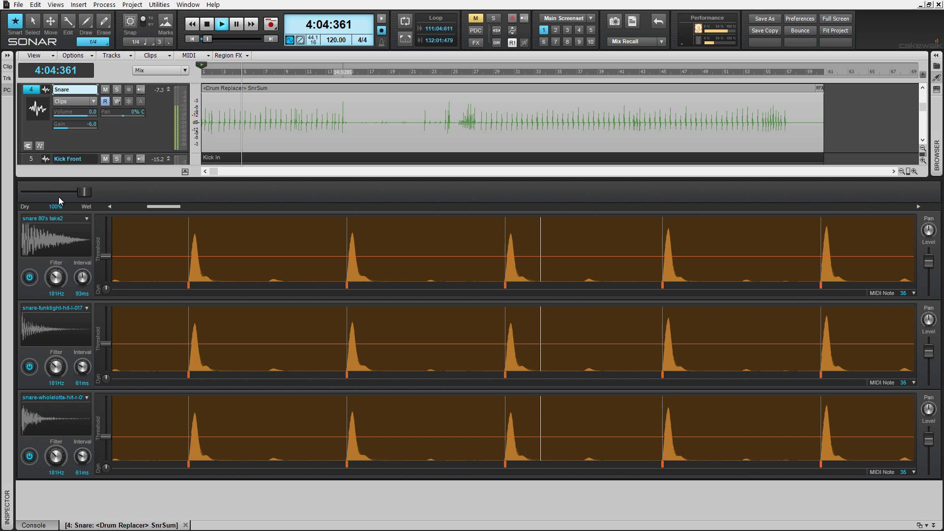
drag(58, 196, 28, 195)
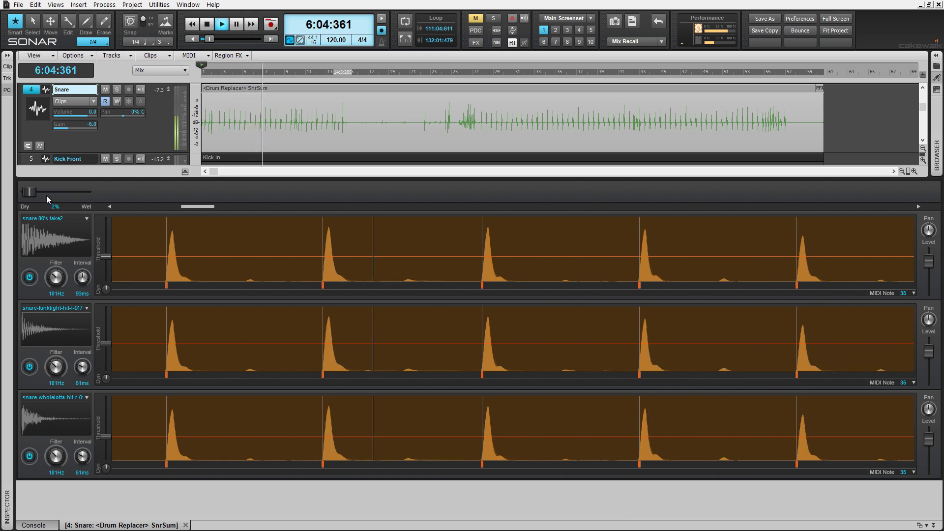
drag(46, 195, 574, 226)
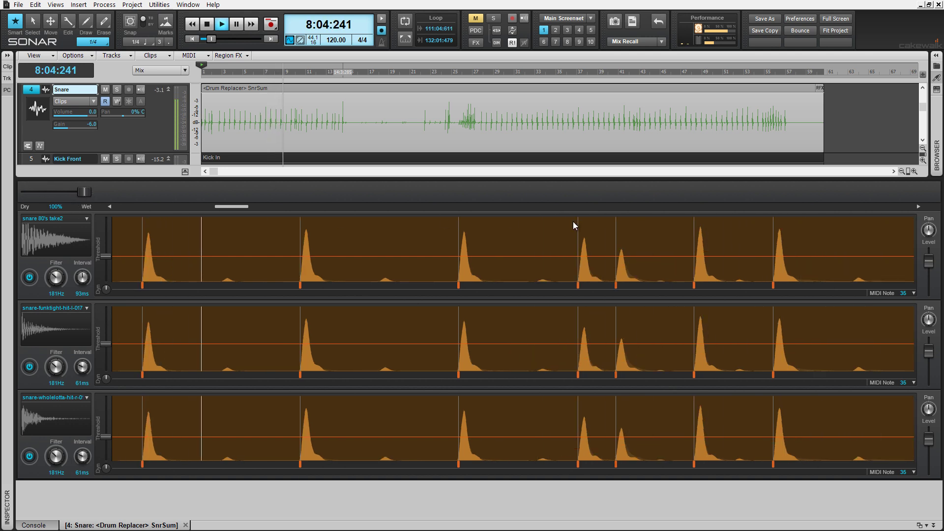
drag(929, 263, 928, 285)
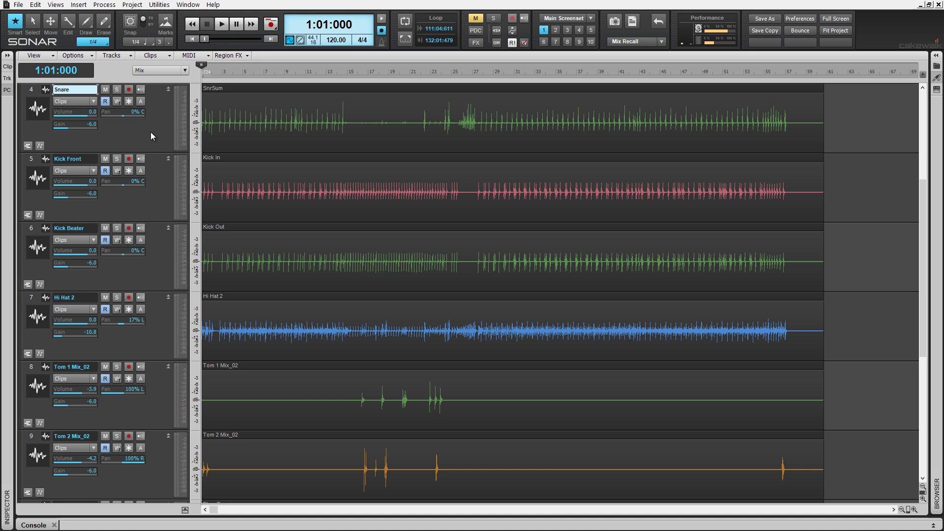
key(space)
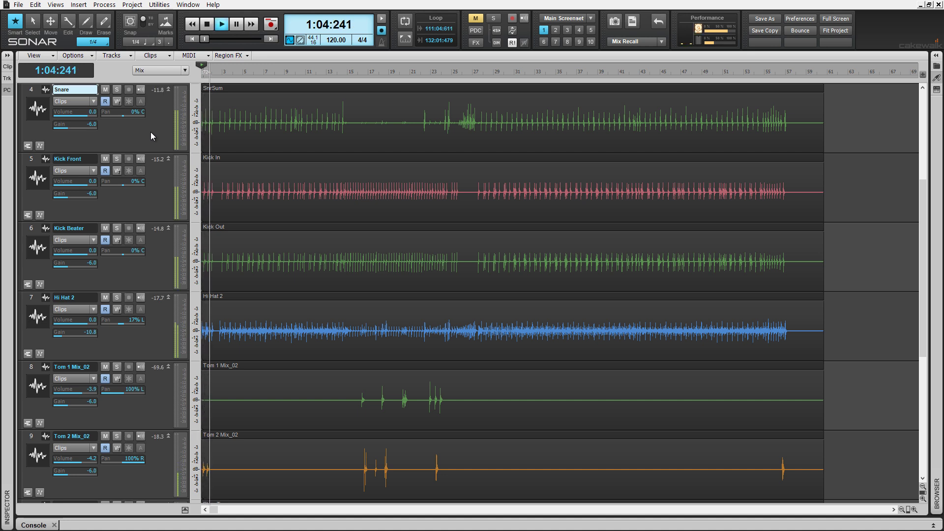
click(116, 89)
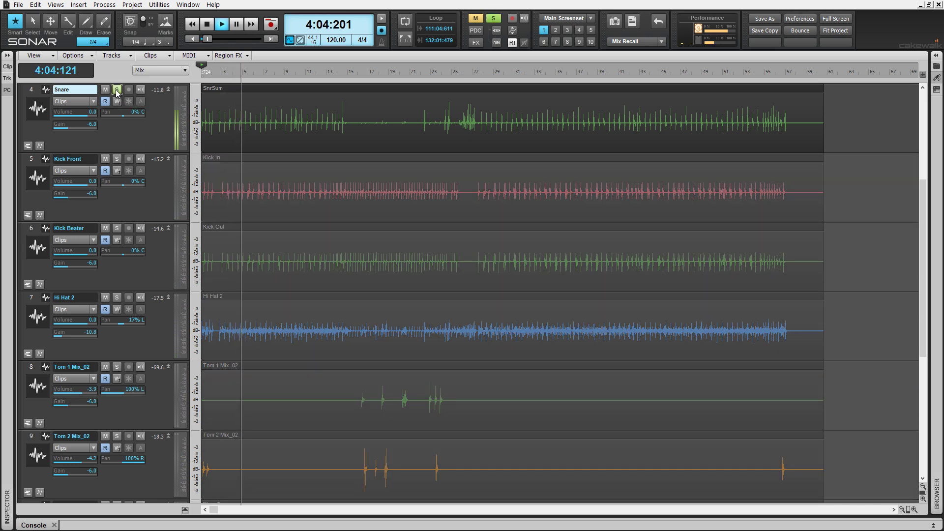
click(116, 90)
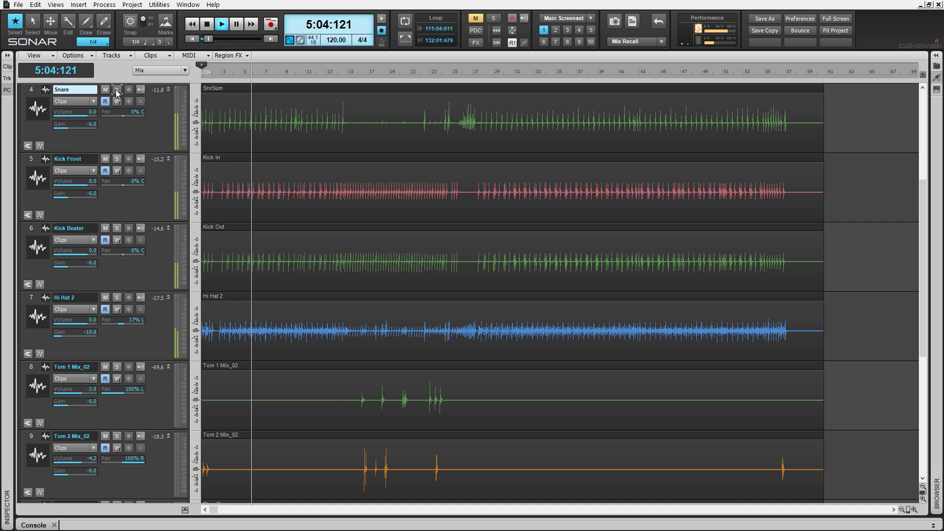
click(117, 90)
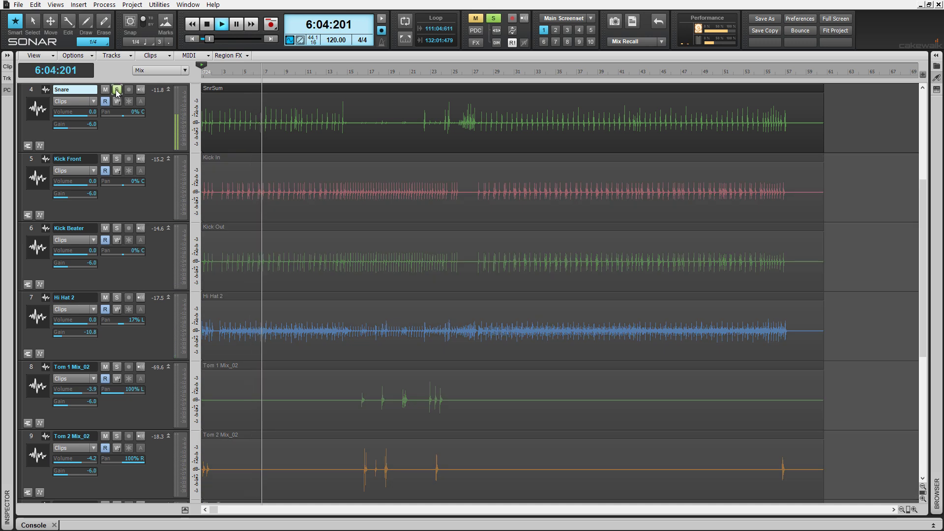
click(116, 90)
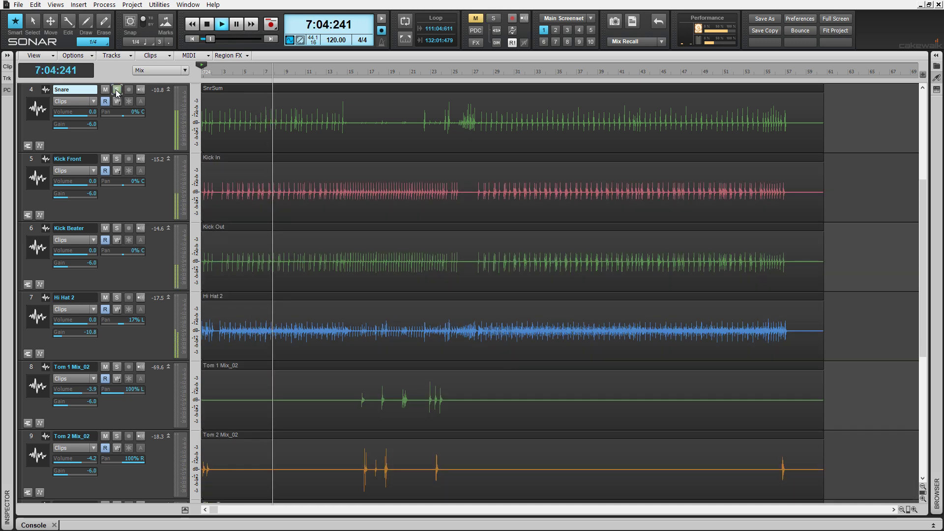
key(space)
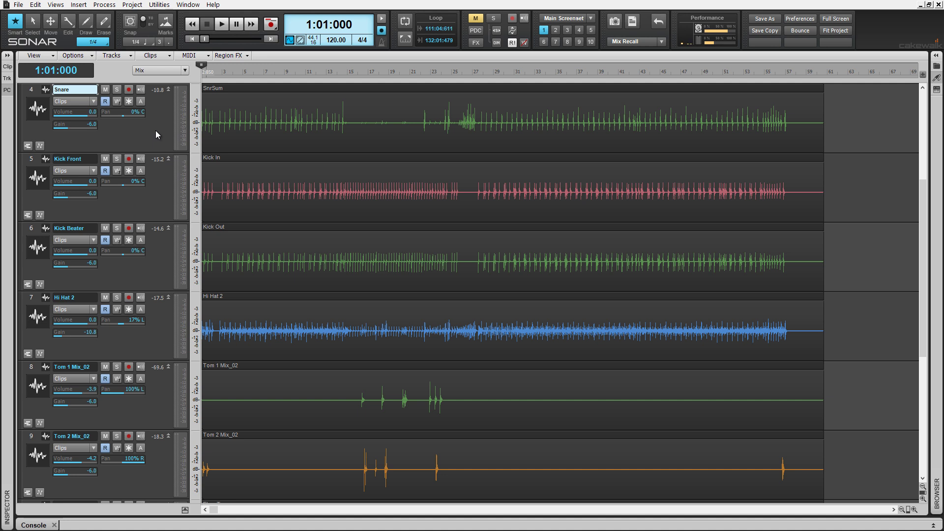
- Apply a Drum Replacer Region FX to the SnrSum clip on the Snare track
click(278, 90)
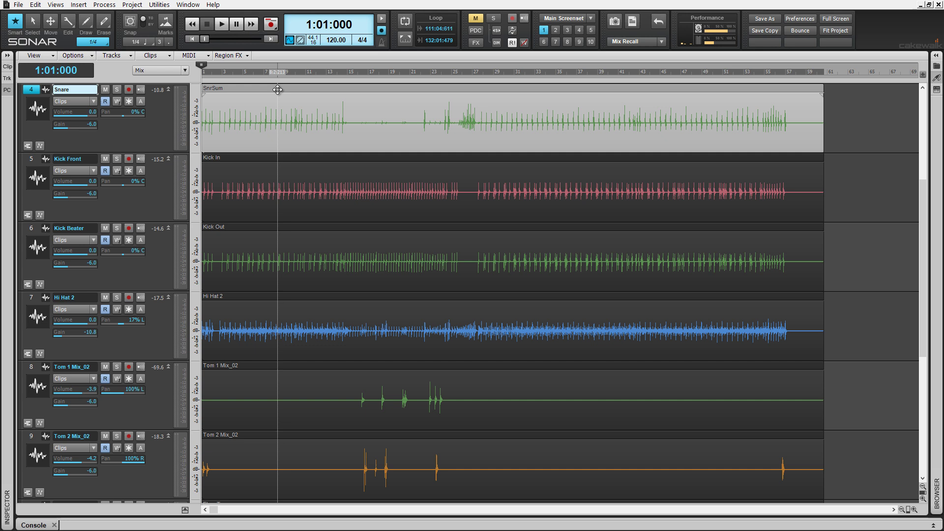
click(248, 55)
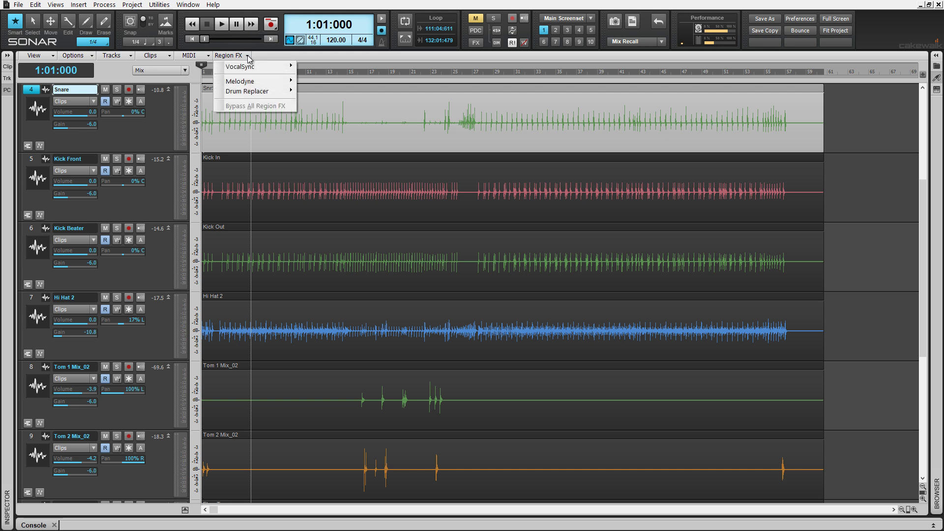
mouse_move(252, 82)
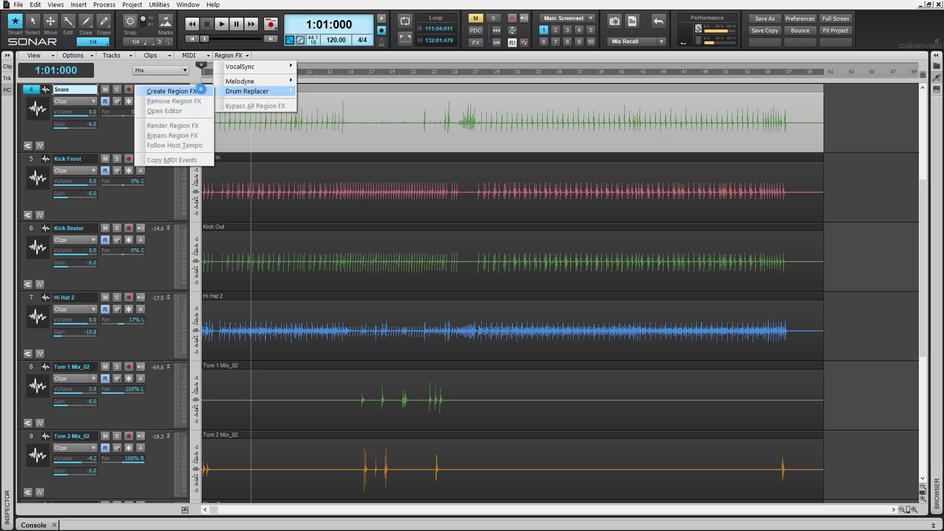
click(172, 91)
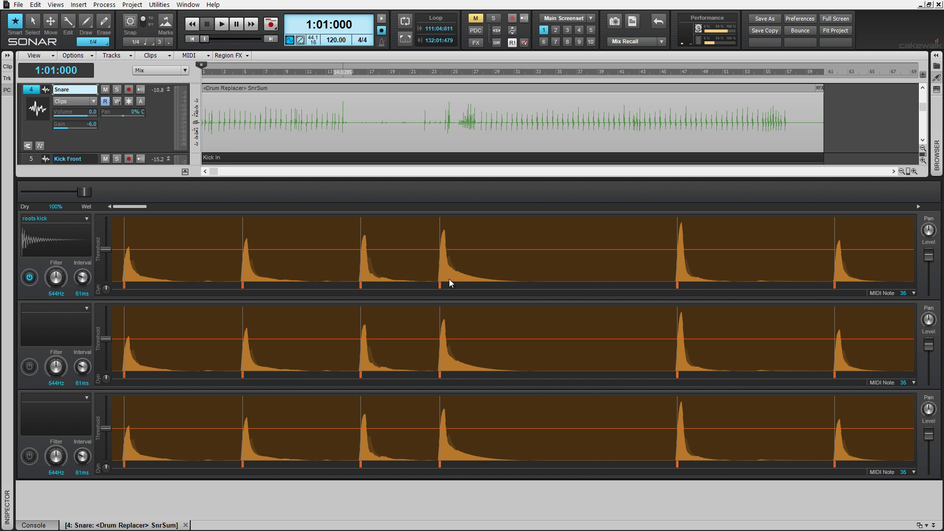
- Play the snare so Drum Replacer detects its hits, then switch on lanes 2 and 3
key(space)
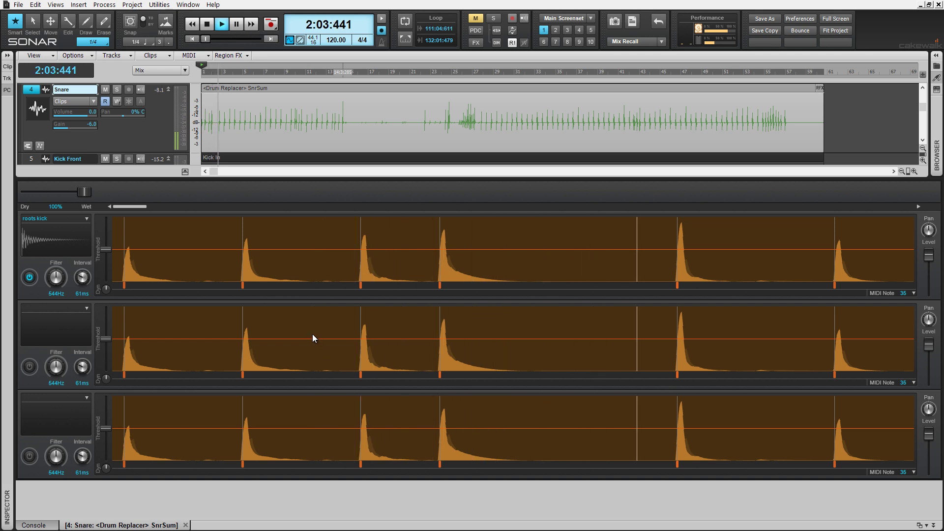
key(space)
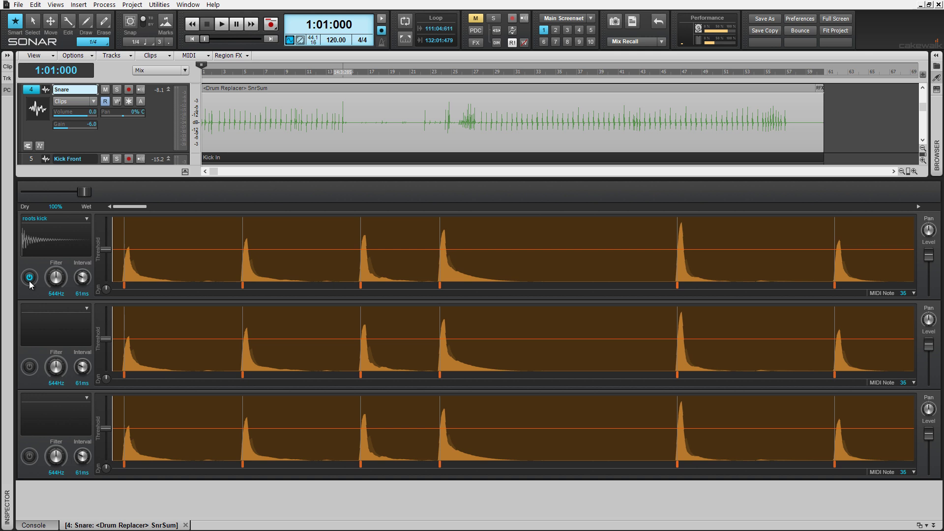
click(29, 368)
click(30, 457)
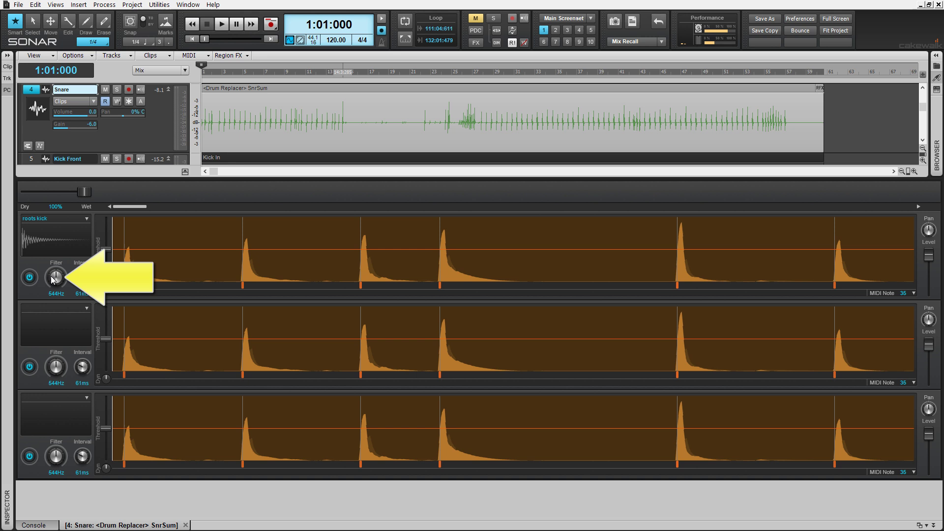
- Lower the detection Filter on all three lanes from 544Hz to about 181Hz
mouse_move(53, 279)
mouse_down()
mouse_move(51, 305)
mouse_move(57, 272)
mouse_move(58, 295)
mouse_up()
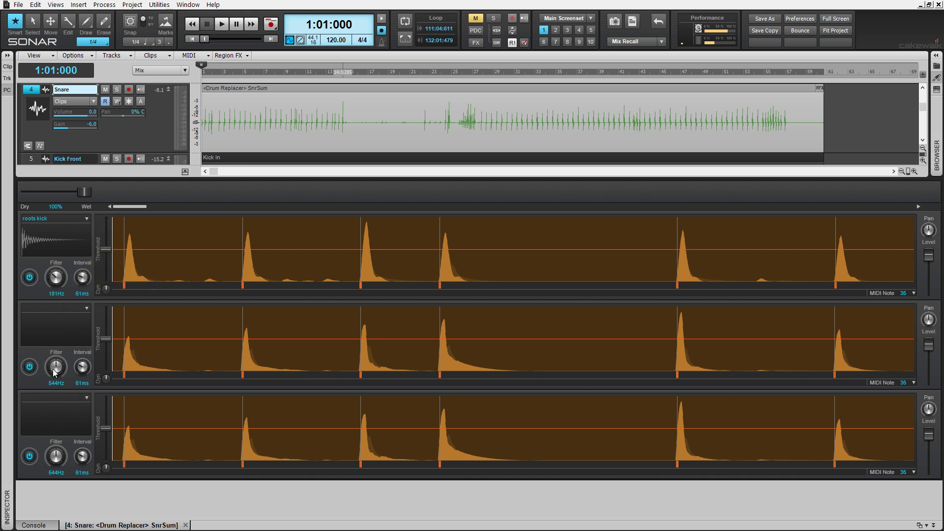
drag(56, 370, 59, 385)
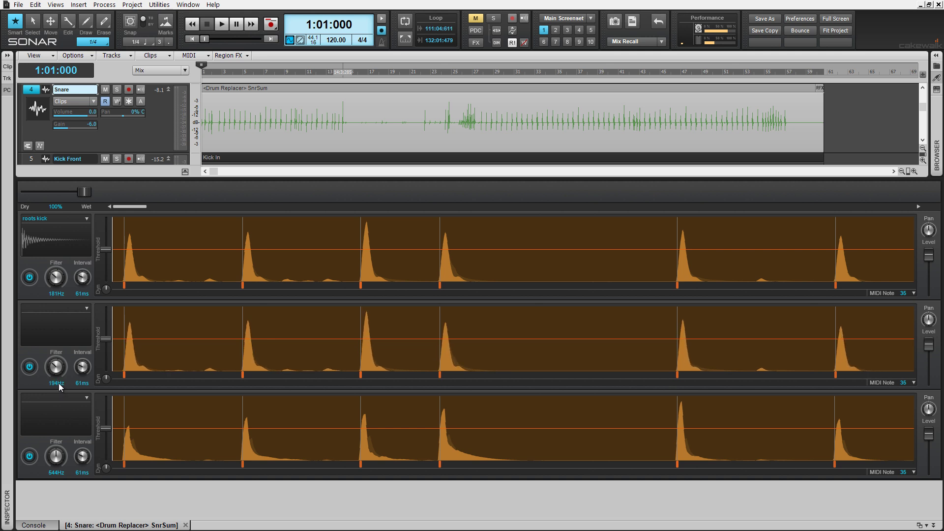
drag(56, 456, 58, 474)
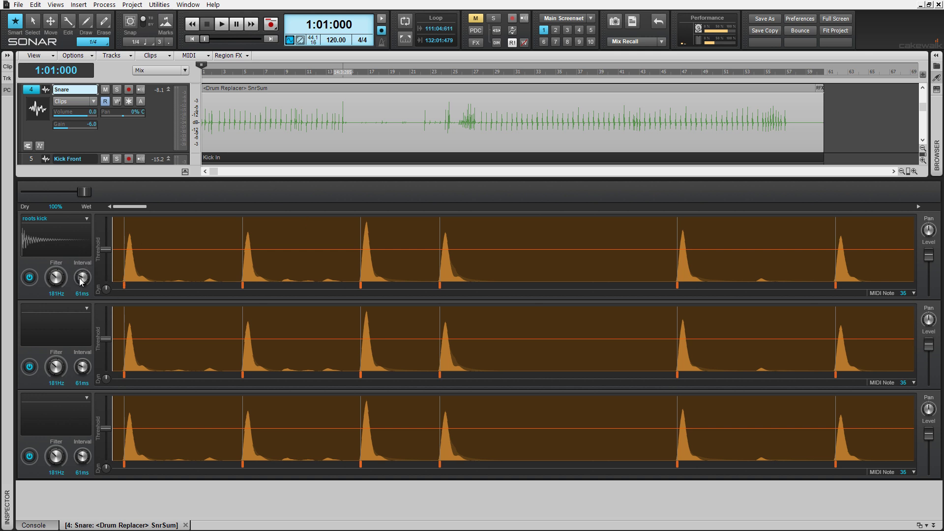
- Set lane 1's interval to 93ms, tune all three thresholds, and re-enable lane 1's second hit
drag(82, 281, 85, 327)
drag(91, 188, 85, 248)
drag(105, 249, 112, 228)
drag(104, 264, 102, 249)
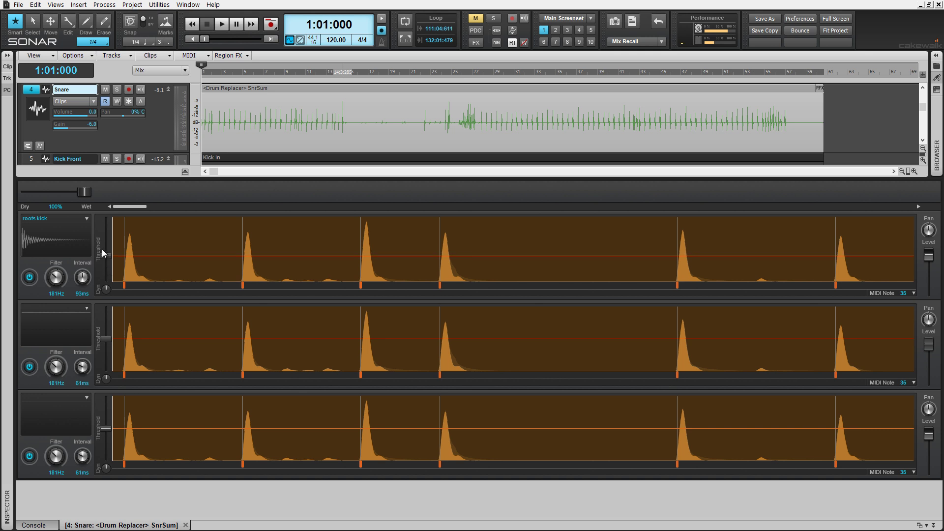
drag(105, 339, 111, 352)
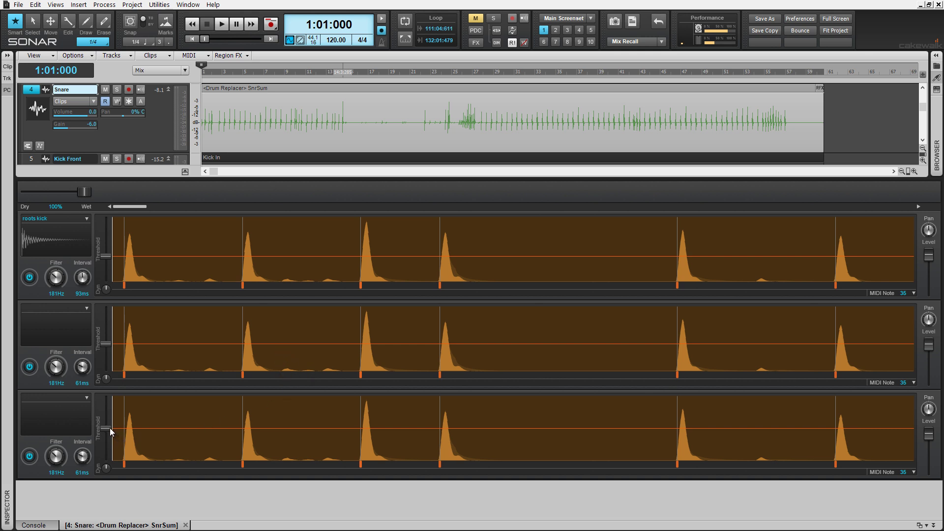
drag(110, 428, 118, 445)
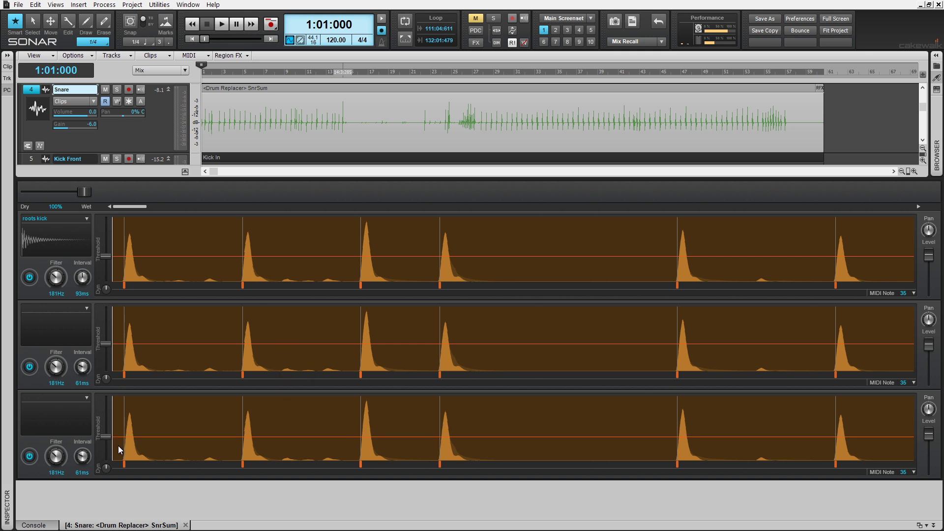
click(243, 287)
- Load Snare 80's Take2.WAV from My Drum Samples > Mixed Rythym Samples into lane 1
click(87, 219)
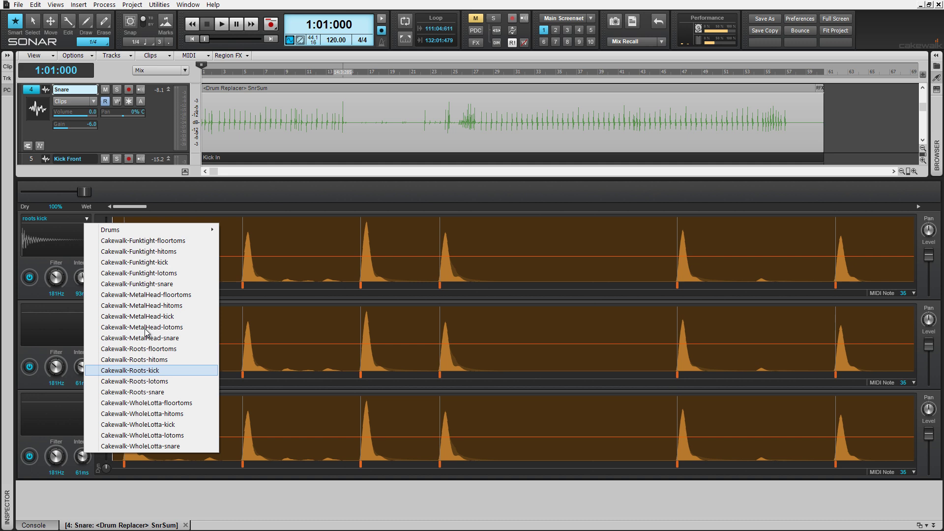
click(137, 192)
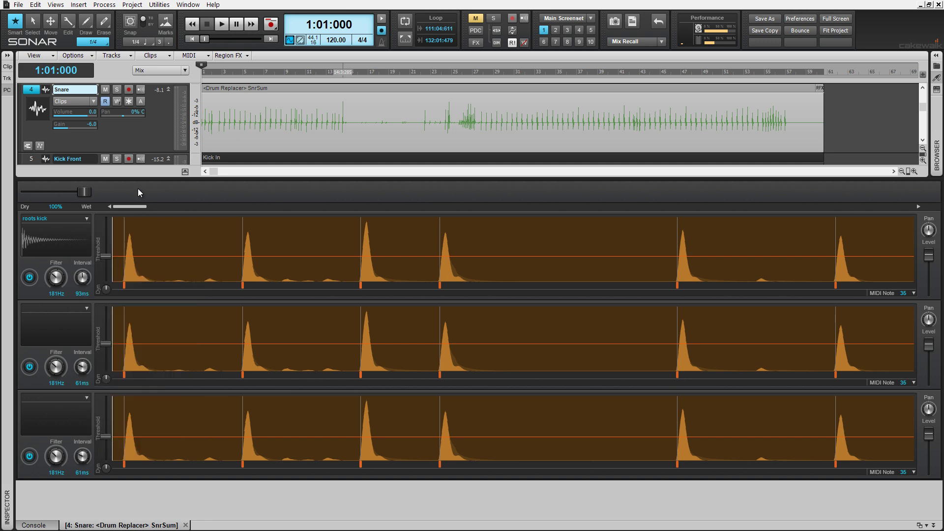
click(67, 240)
click(494, 80)
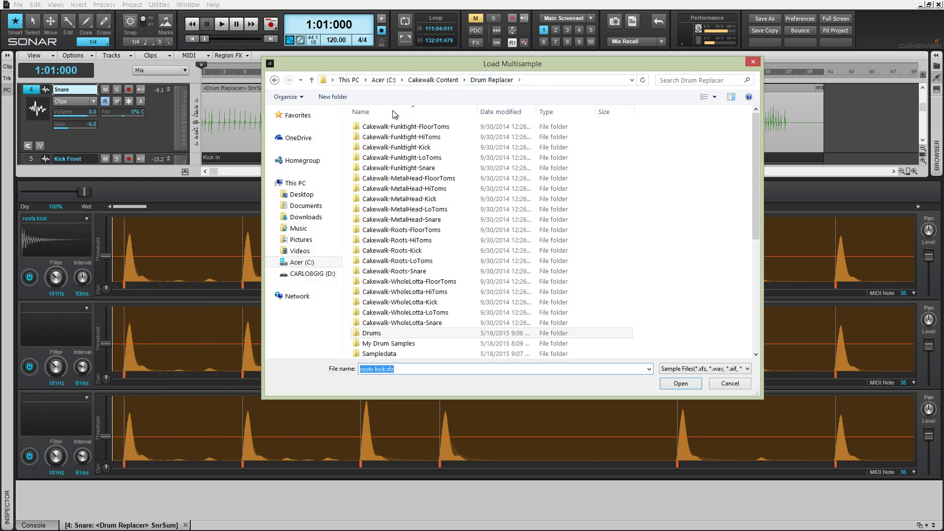
click(394, 344)
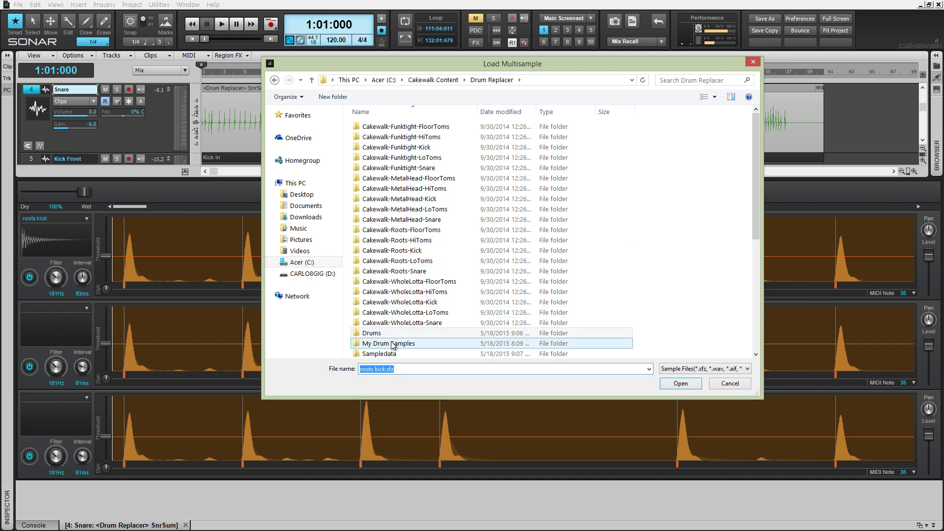
double_click(393, 344)
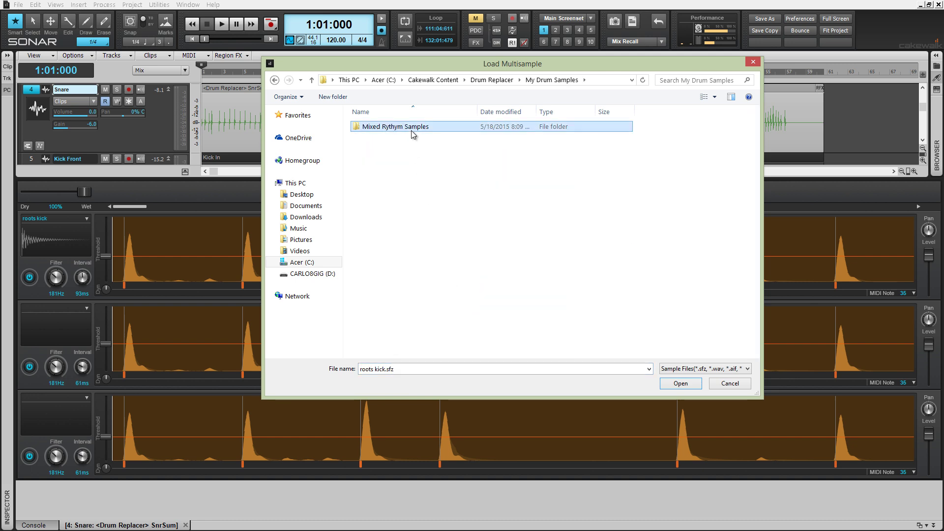
double_click(393, 127)
double_click(401, 312)
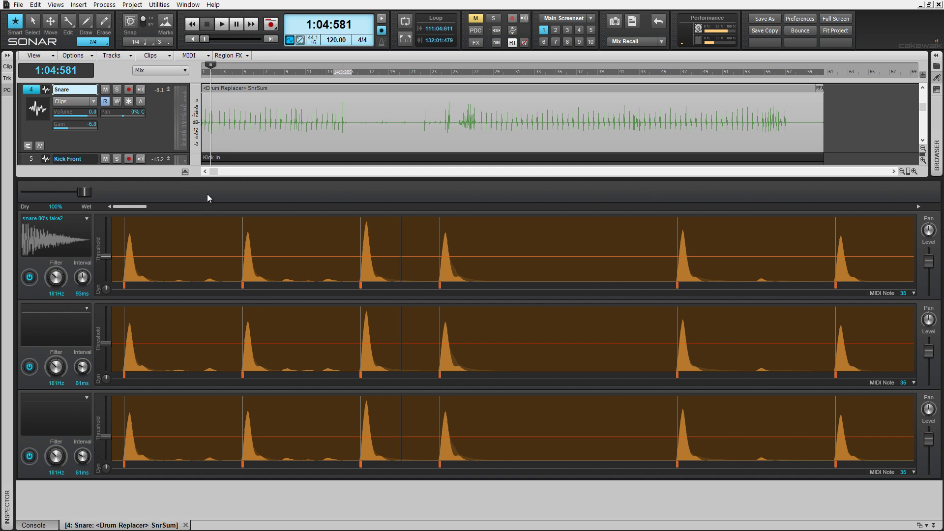
- Play back and sweep the Dry/Wet blend toward dry, then return it to fully wet
key(space)
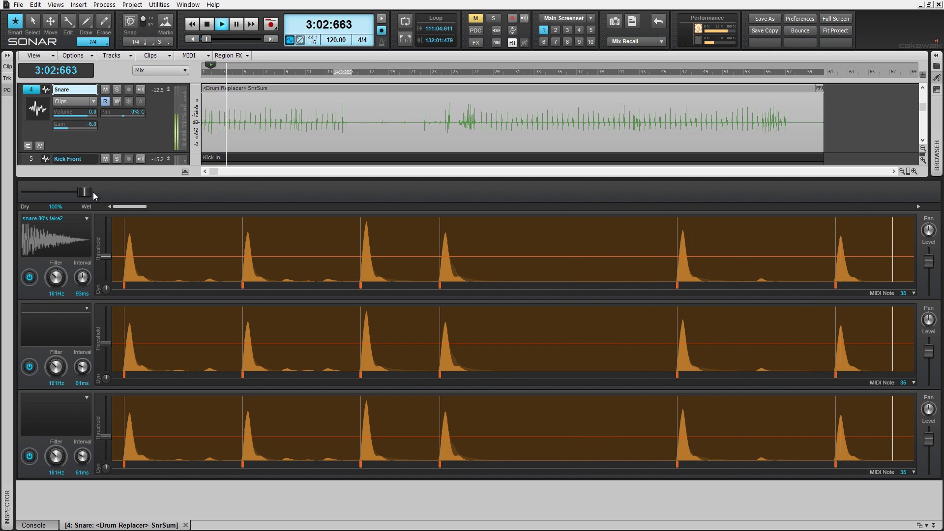
drag(85, 193, 35, 192)
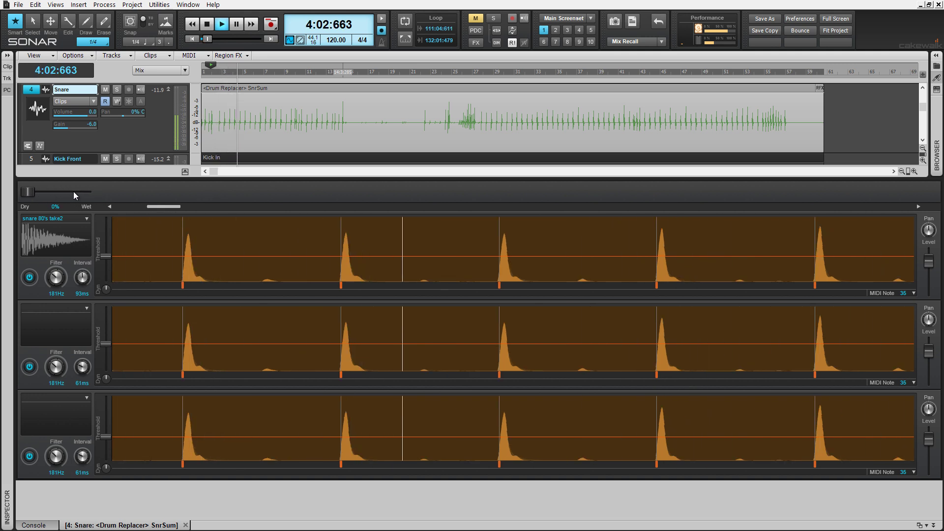
click(102, 193)
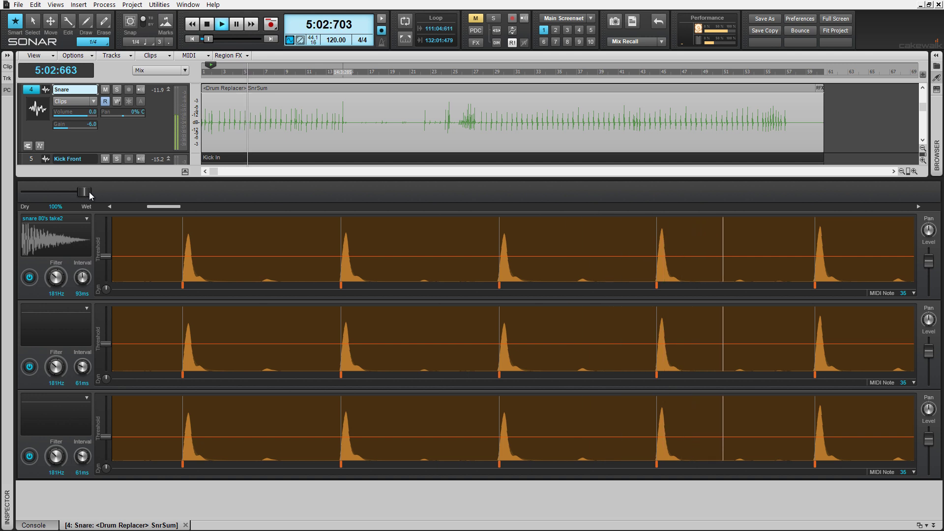
- Toggle lane 1's replacement sample off and on twice to compare, then stop playback
click(30, 278)
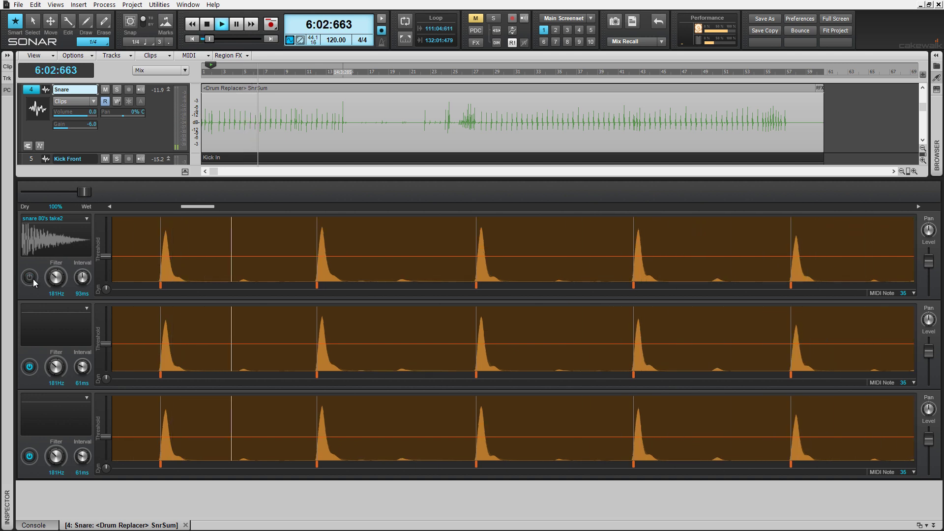
click(29, 277)
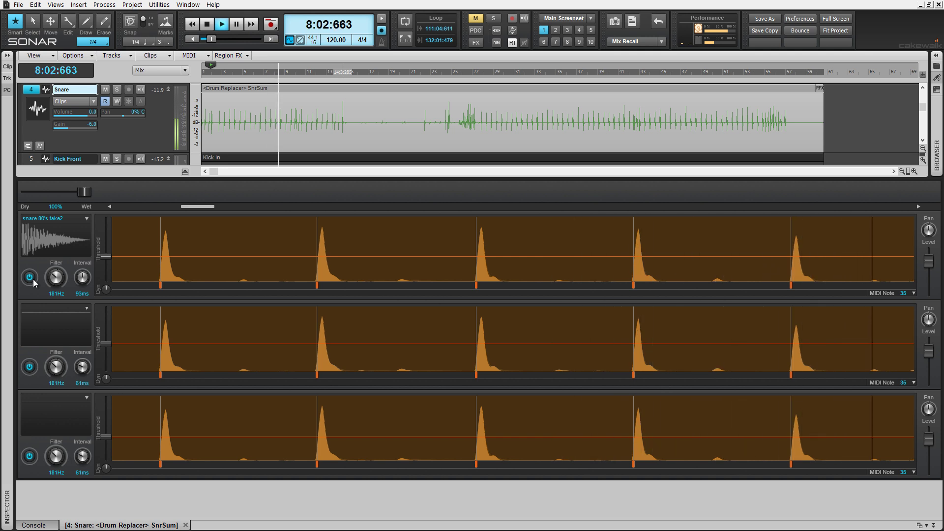
click(32, 280)
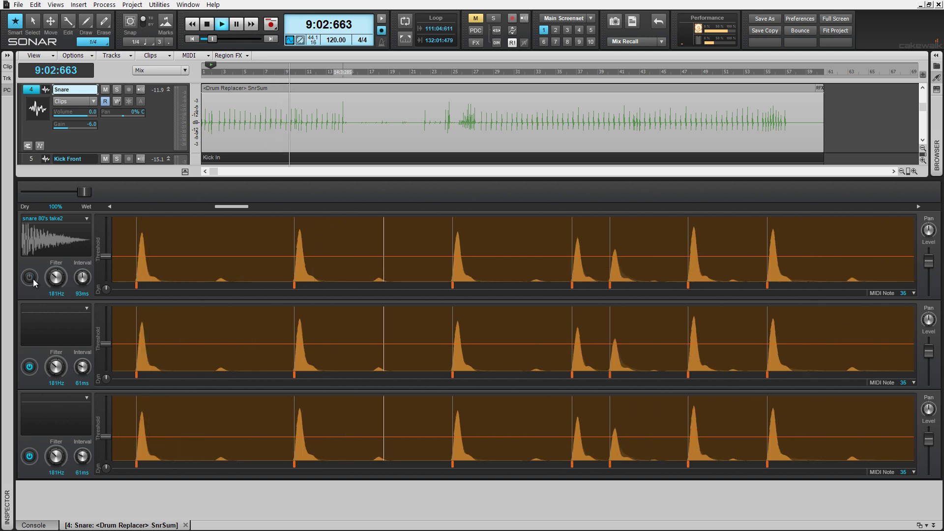
click(30, 278)
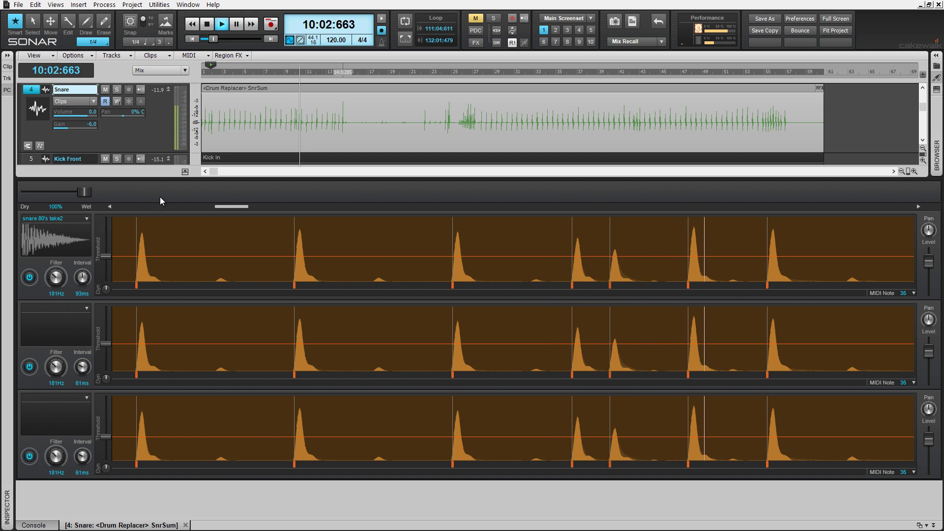
key(space)
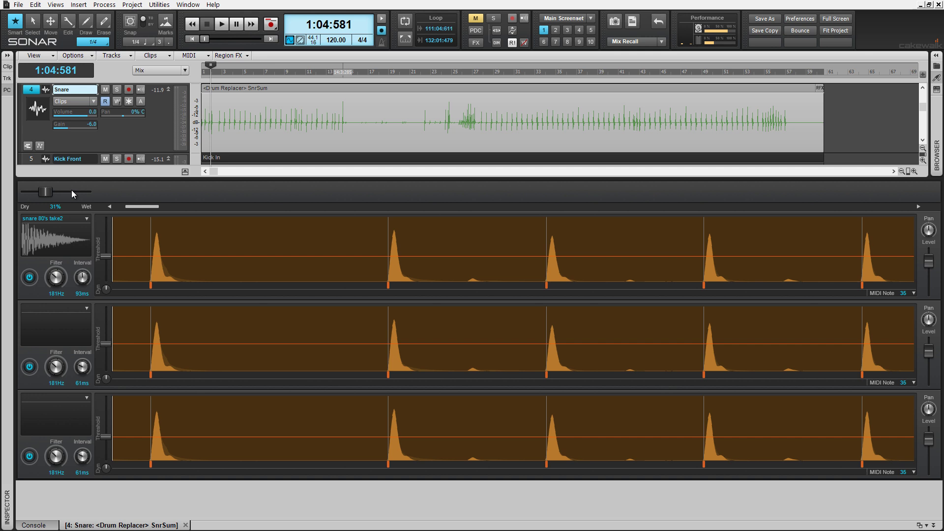
scroll(74, 192, down, 4)
scroll(84, 191, up, 7)
scroll(86, 190, up, 5)
- Load a Funktight snare hit from Cakewalk-Funktight-Snare > SDstdL into lane 2
click(59, 326)
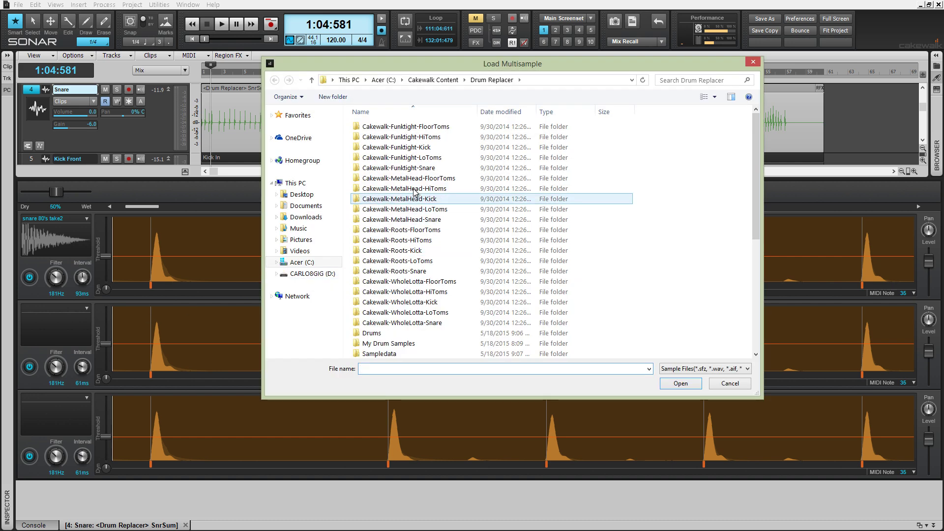
double_click(419, 169)
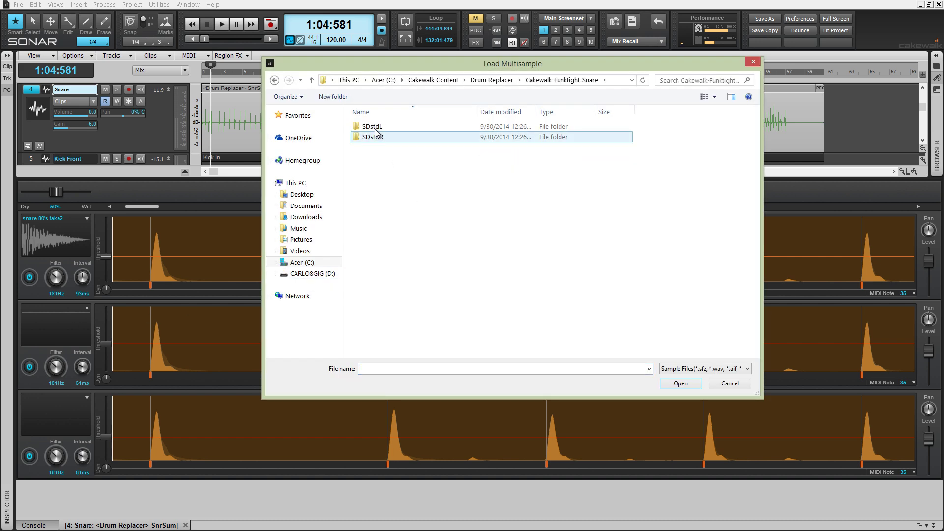
click(374, 127)
double_click(374, 127)
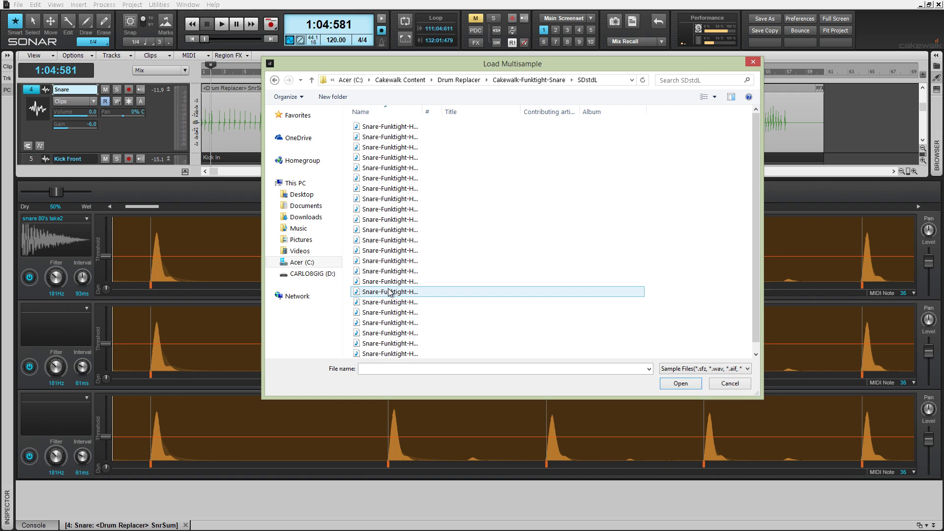
click(389, 292)
double_click(389, 292)
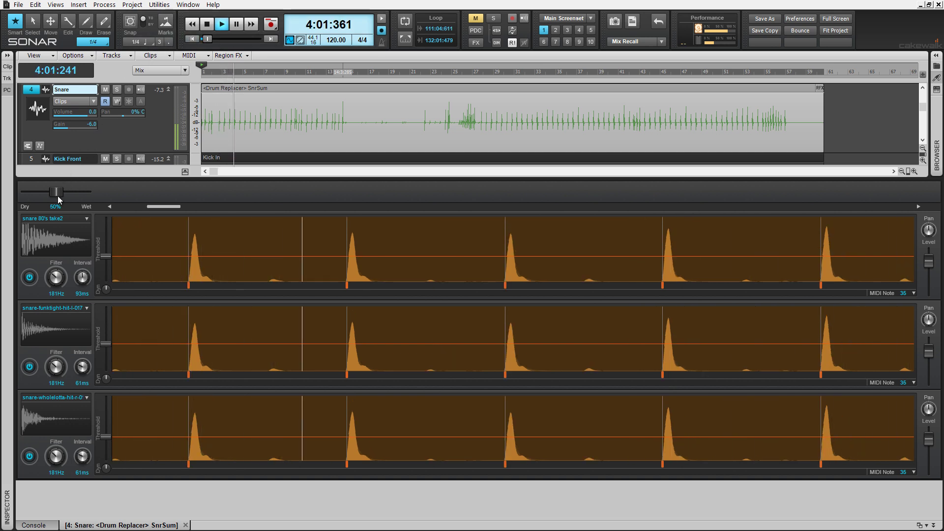
- Pull the Dry/Wet mix nearly to dry, return it to 100% wet, and ease lane 1's level down
drag(54, 194, 34, 195)
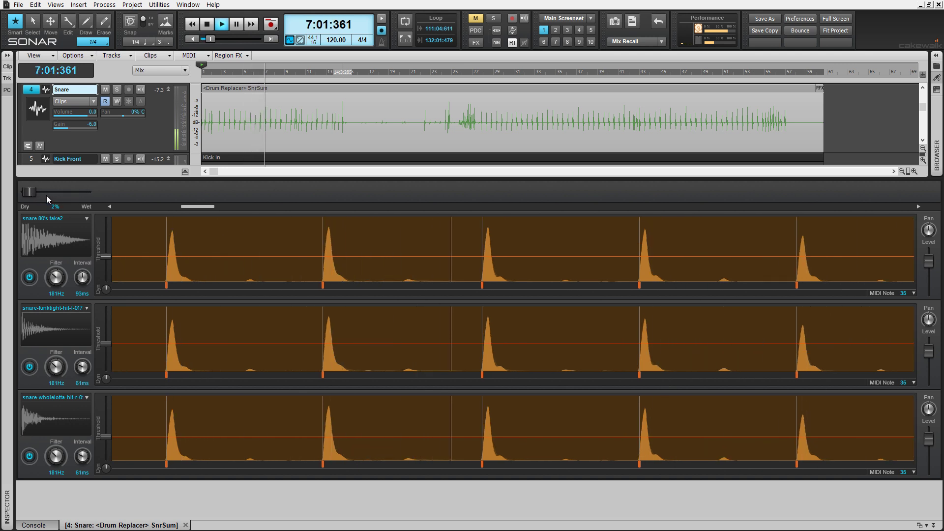
click(48, 195)
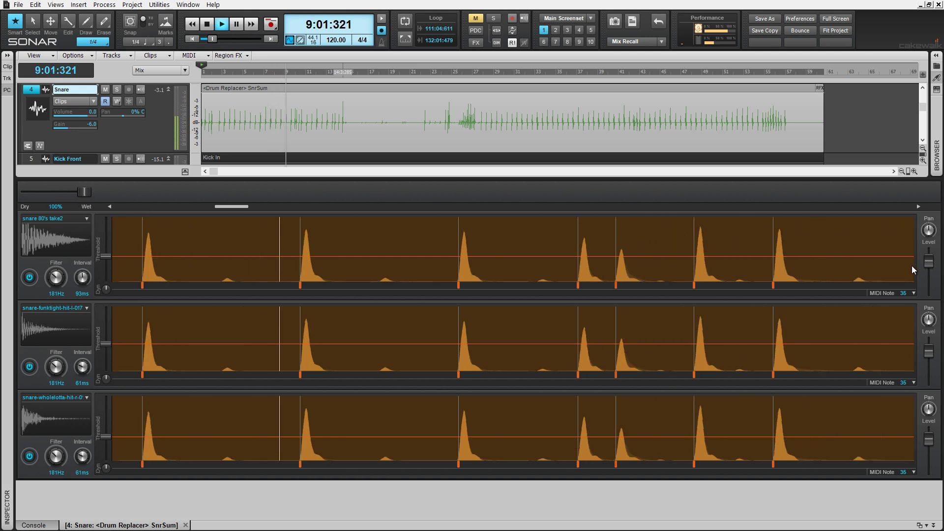
scroll(921, 264, down, 2)
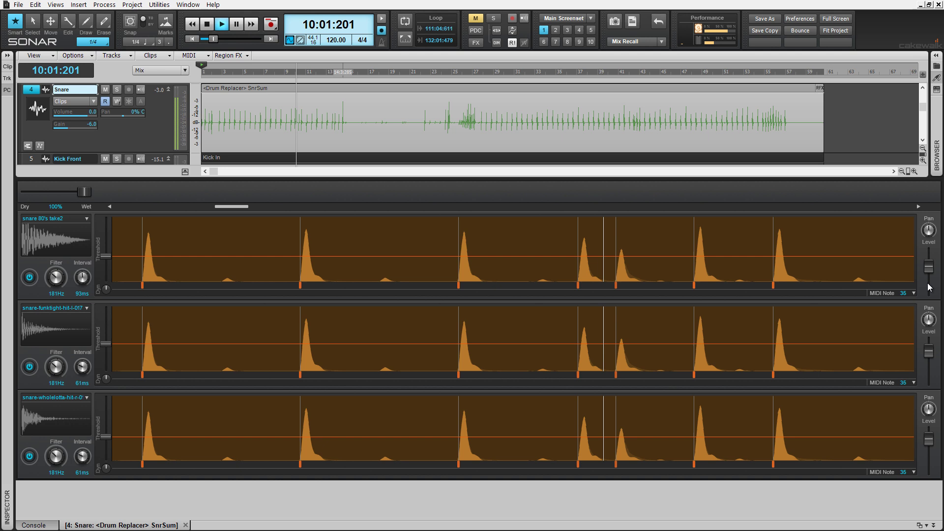